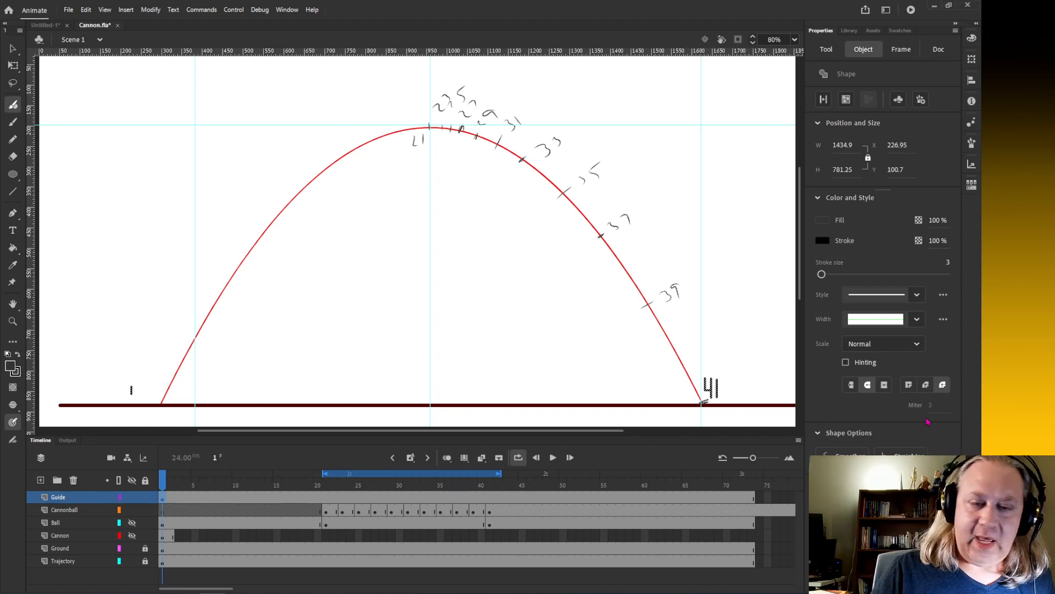
Step: Mark the rising half of the trajectory with Fluid Brush ticks and number them with the odd frames 3 to 19
mouse_move(193, 324)
mouse_down()
mouse_move(202, 331)
mouse_move(177, 321)
mouse_up()
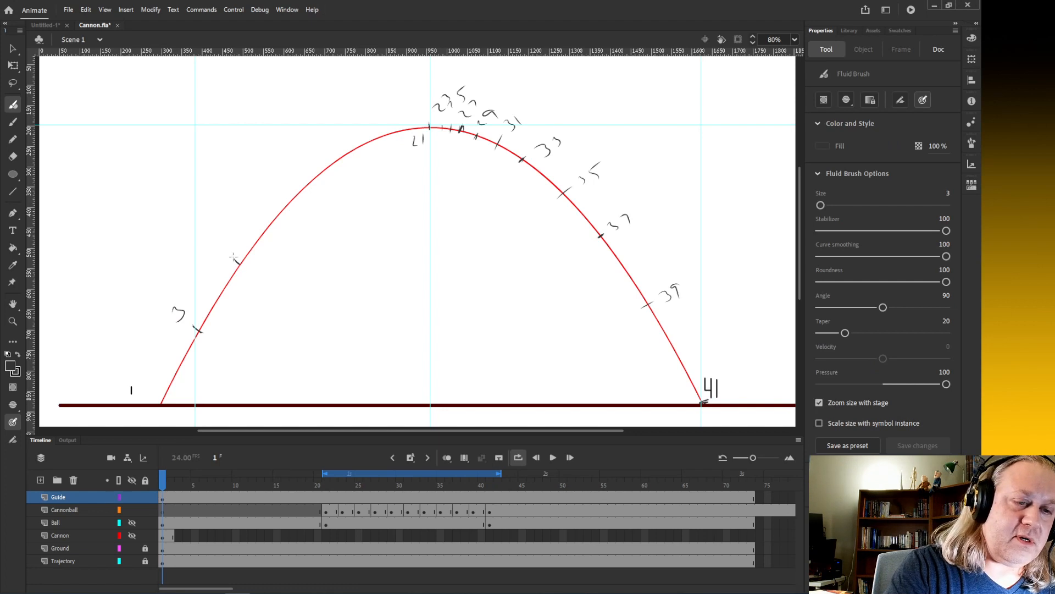
drag(233, 257, 247, 269)
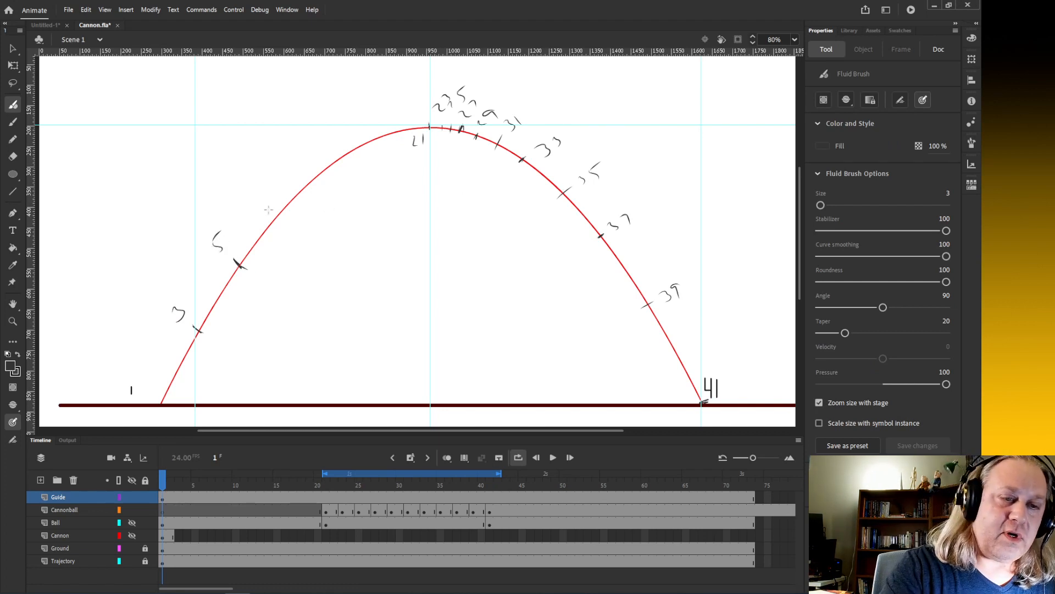
mouse_move(268, 209)
mouse_down()
mouse_move(279, 221)
mouse_move(266, 187)
mouse_up()
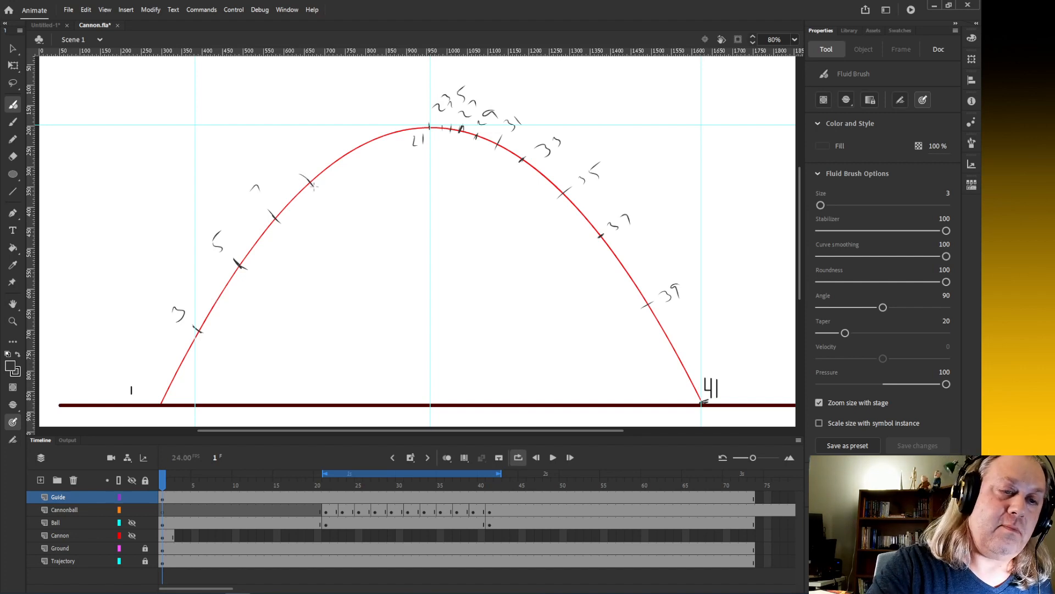
drag(291, 157, 294, 166)
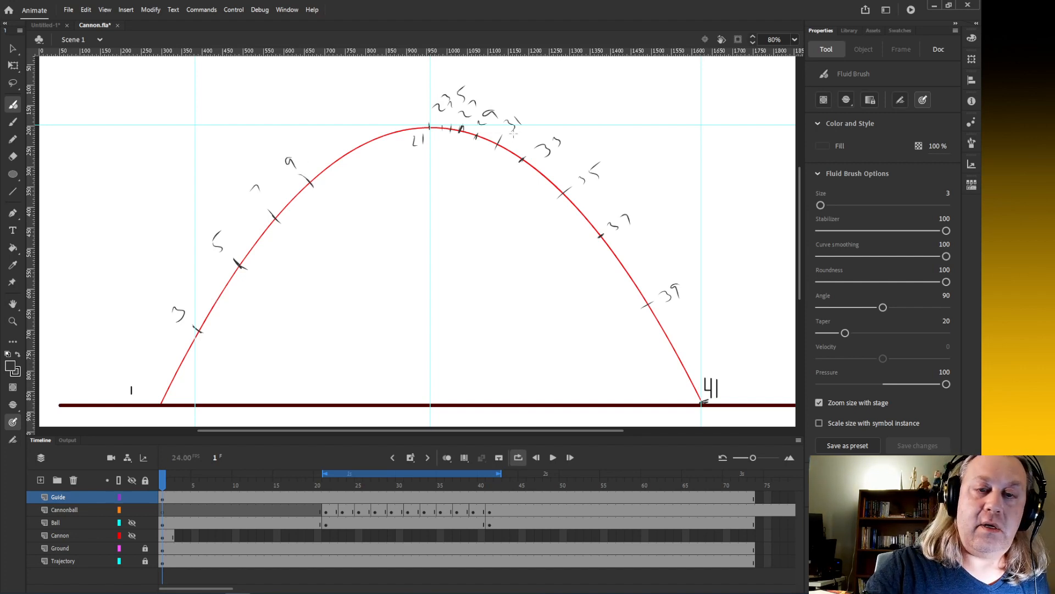
drag(321, 132, 324, 144)
drag(326, 131, 330, 143)
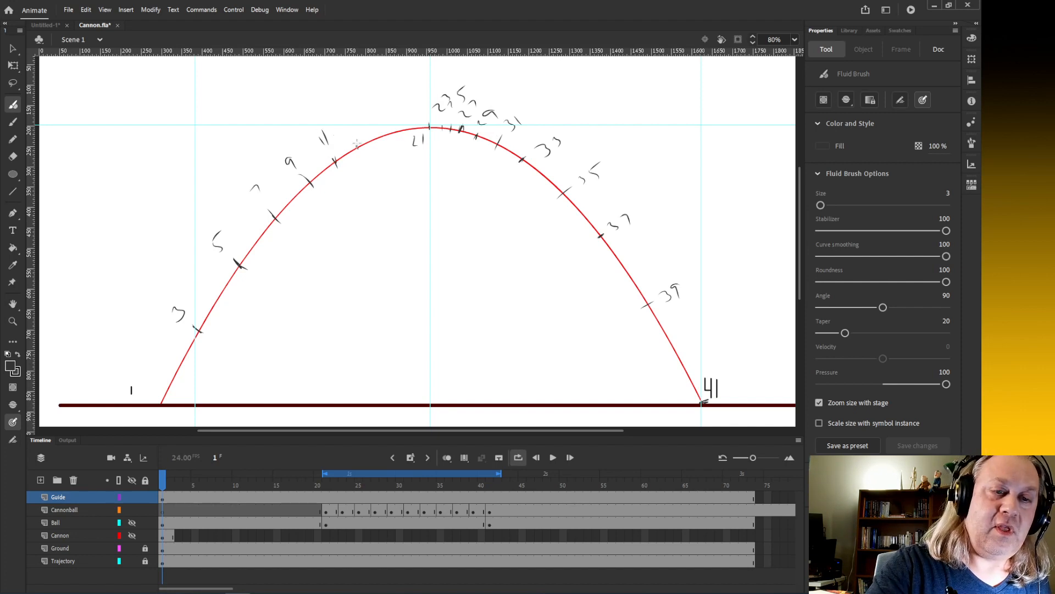
drag(353, 119, 356, 130)
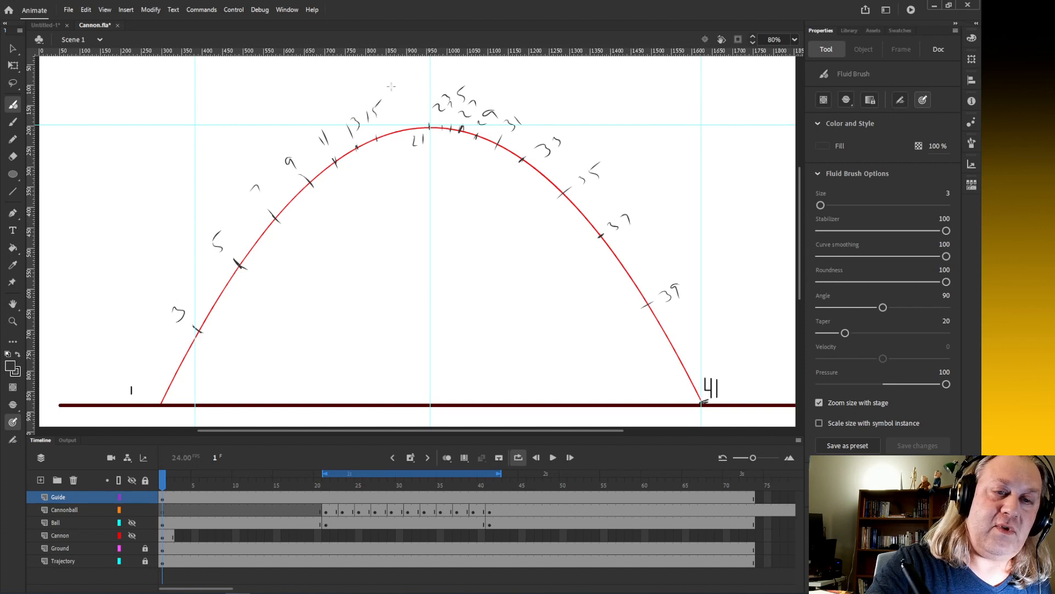
mouse_move(400, 127)
mouse_down()
mouse_move(395, 100)
mouse_move(419, 110)
mouse_up()
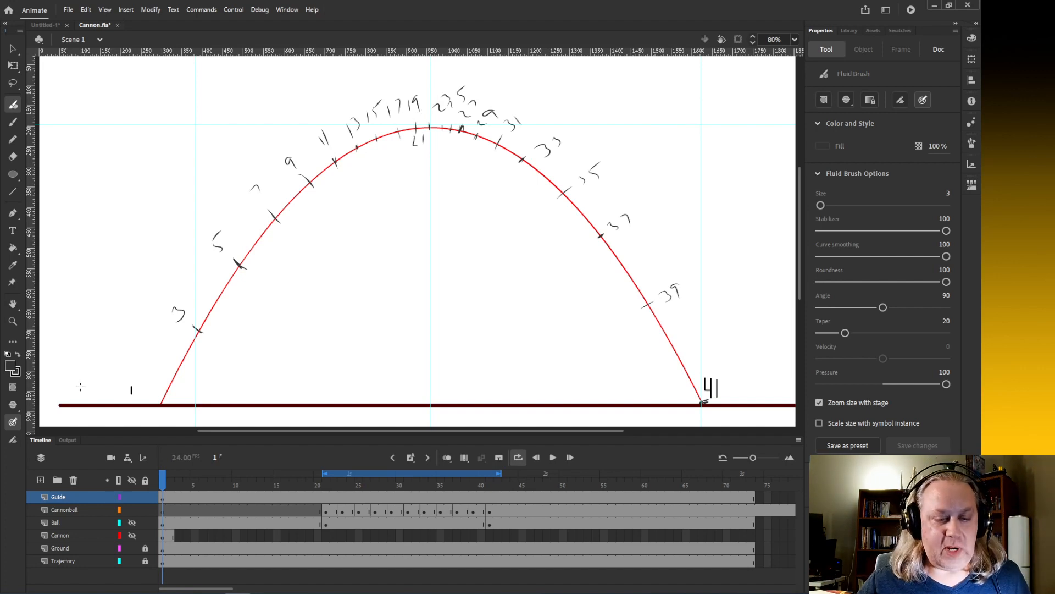
Step: Copy the Cannonball frames 21–22 to frame 1 and move the ball to the trajectory's starting point by mark 1
click(66, 509)
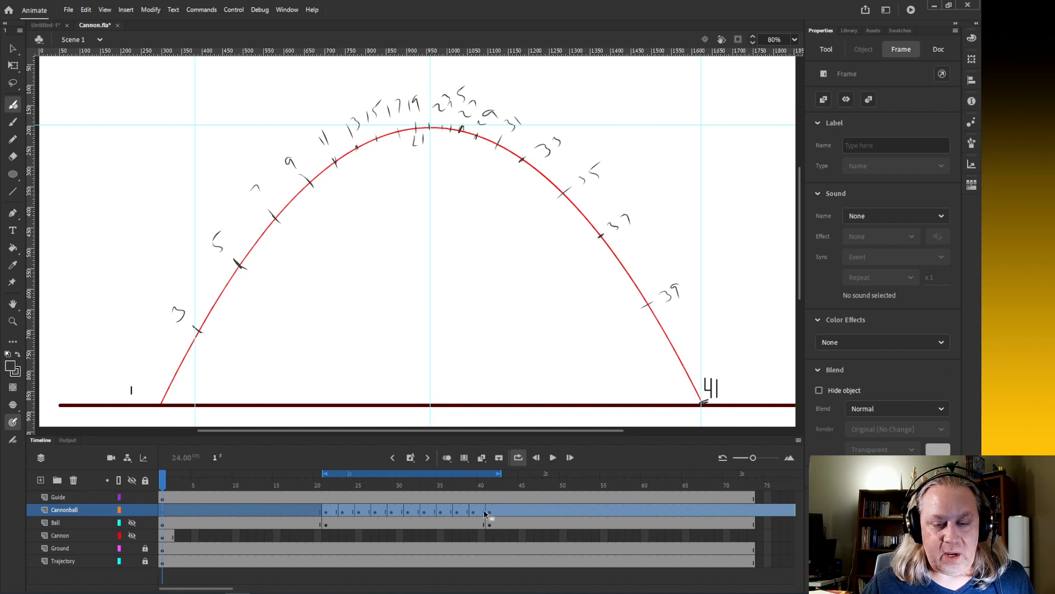
click(326, 512)
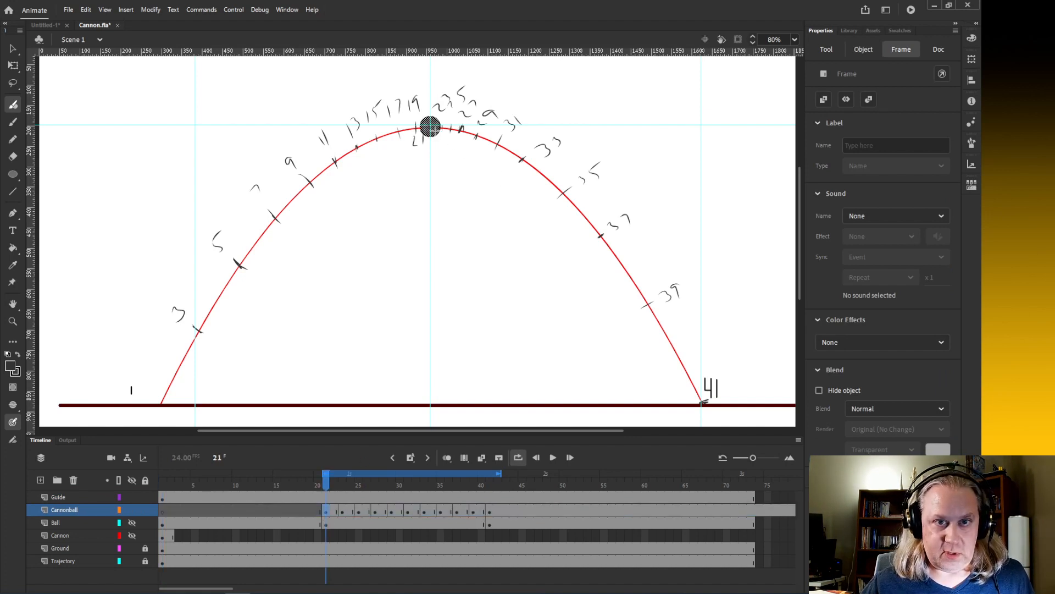
click(336, 511)
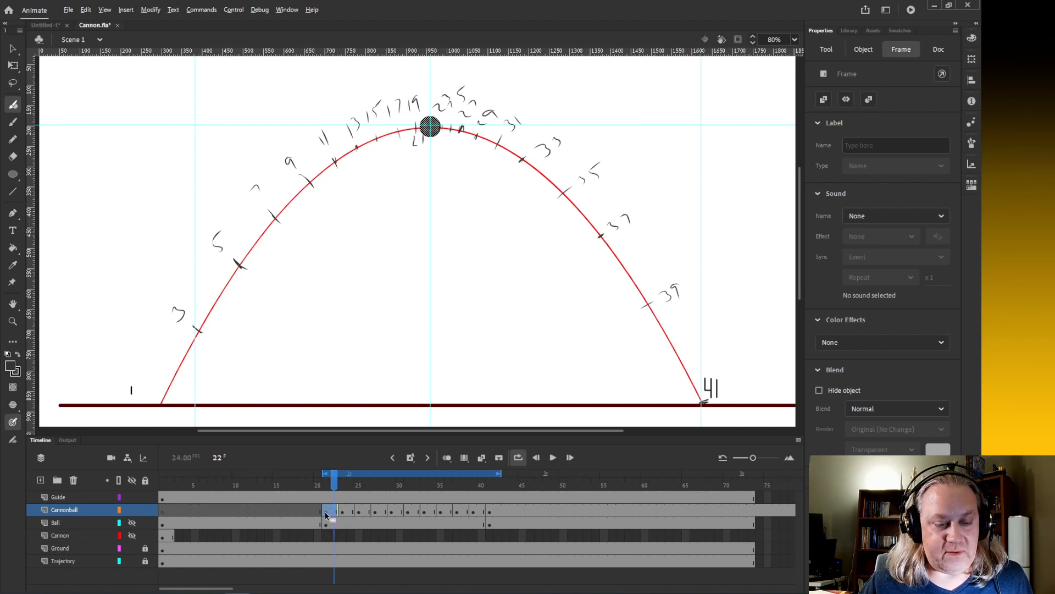
drag(326, 516, 165, 516)
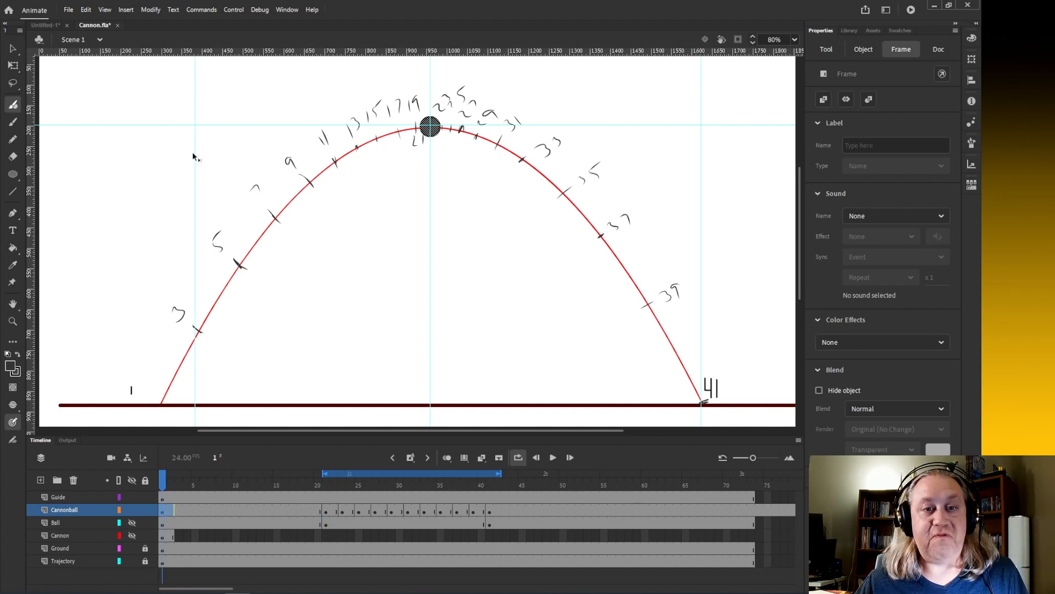
key(v)
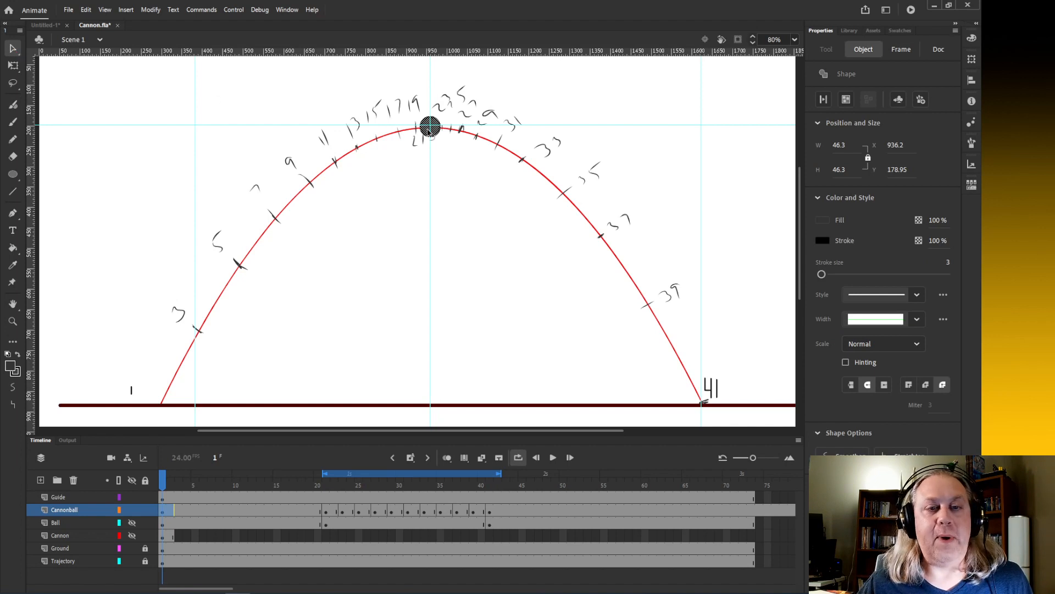
drag(435, 134, 166, 400)
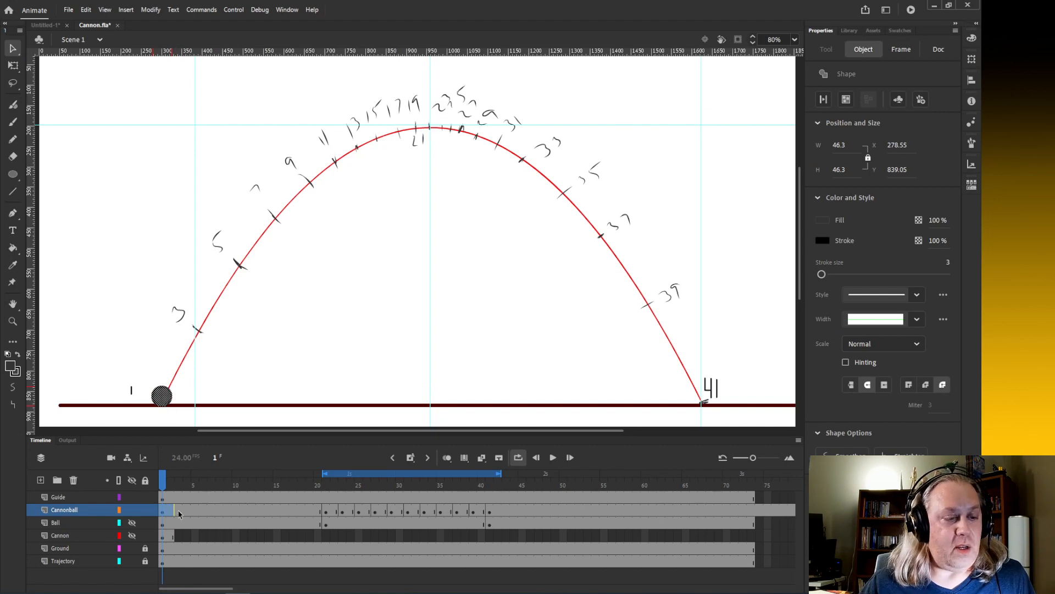
Step: Add Cannonball keyframes at frames 3 and 5, placing the ball on the matching trajectory ticks
click(179, 511)
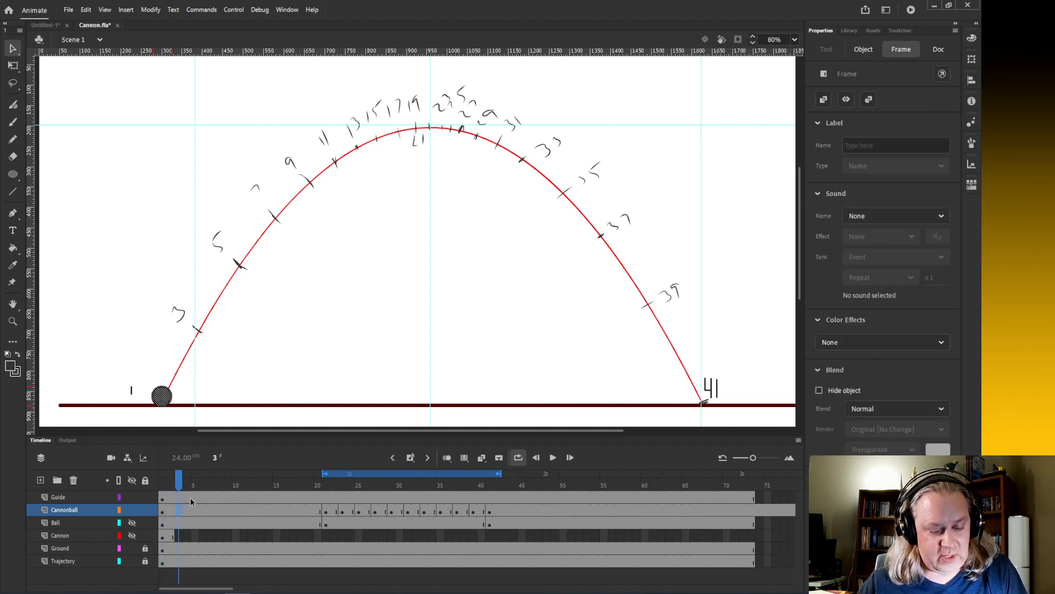
key(F6)
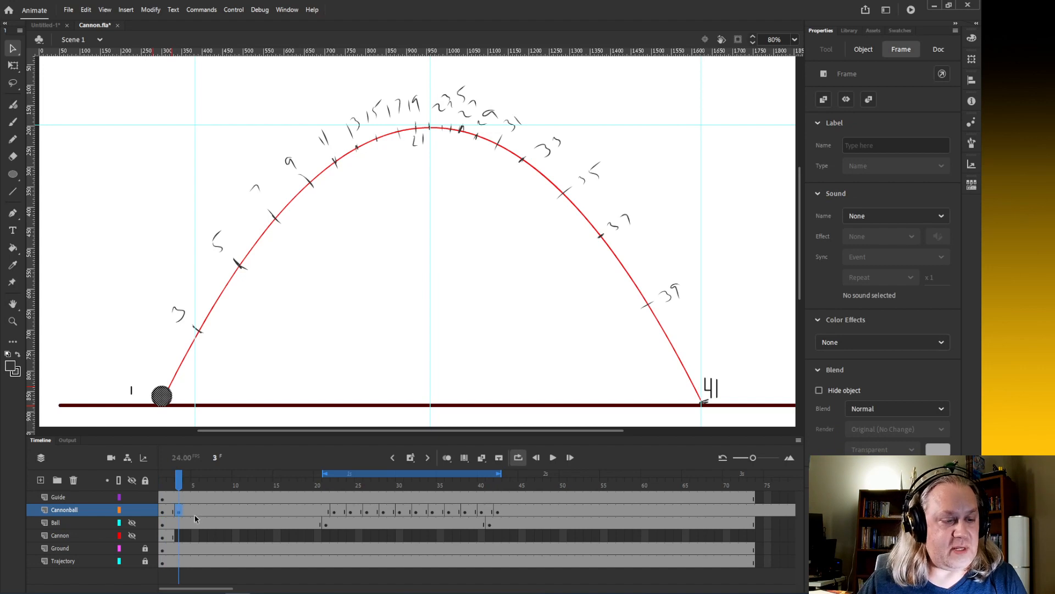
drag(164, 400, 202, 335)
click(194, 512)
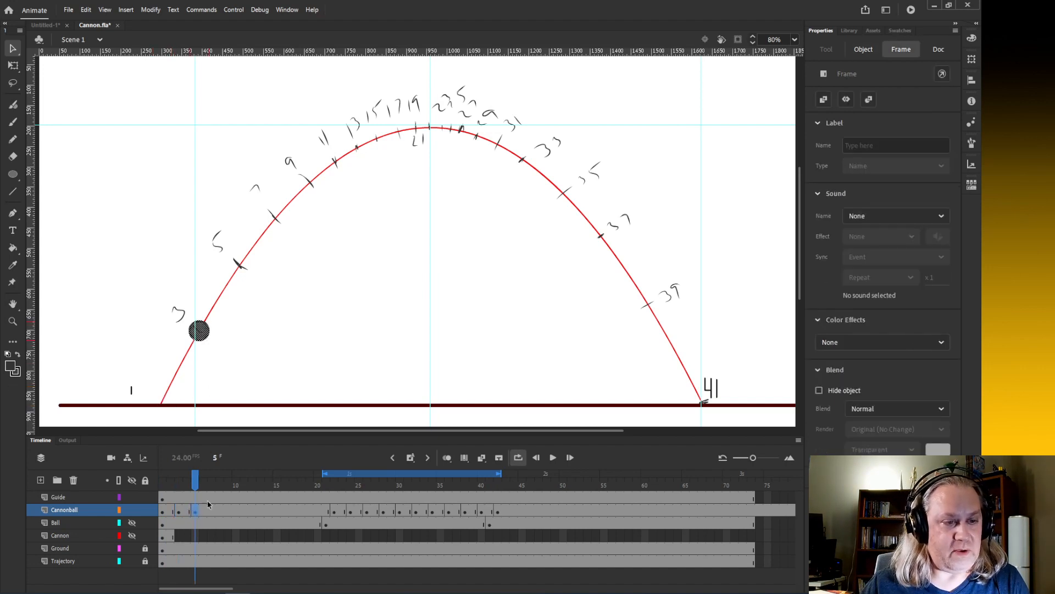
key(F6)
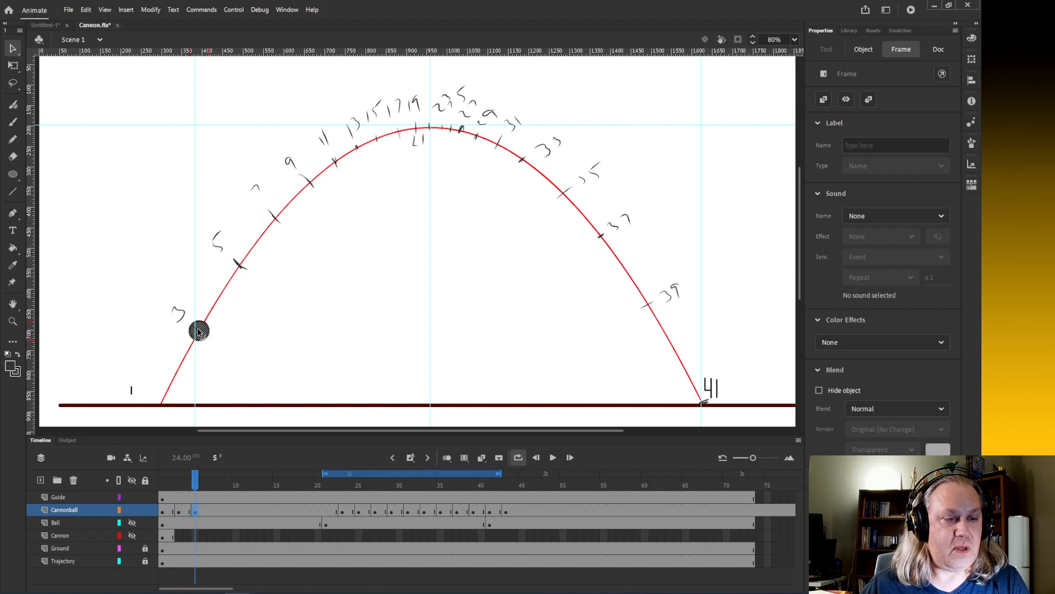
drag(202, 326, 243, 262)
Step: Add Cannonball keyframes at frames 7 and 9, moving the ball up to the ticks for 7 and 9
key(period)
key(period)
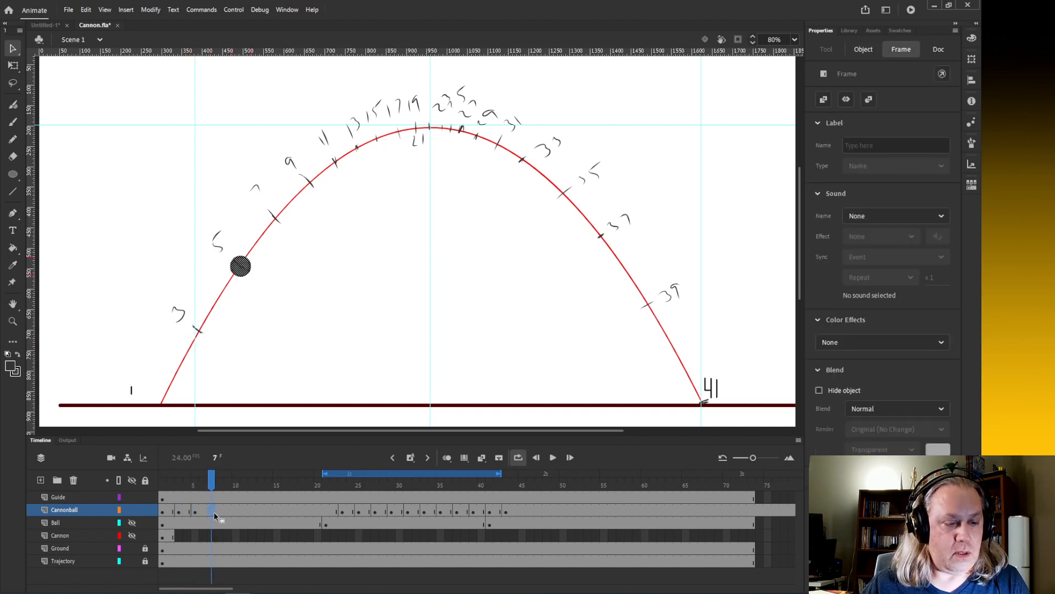
key(F6)
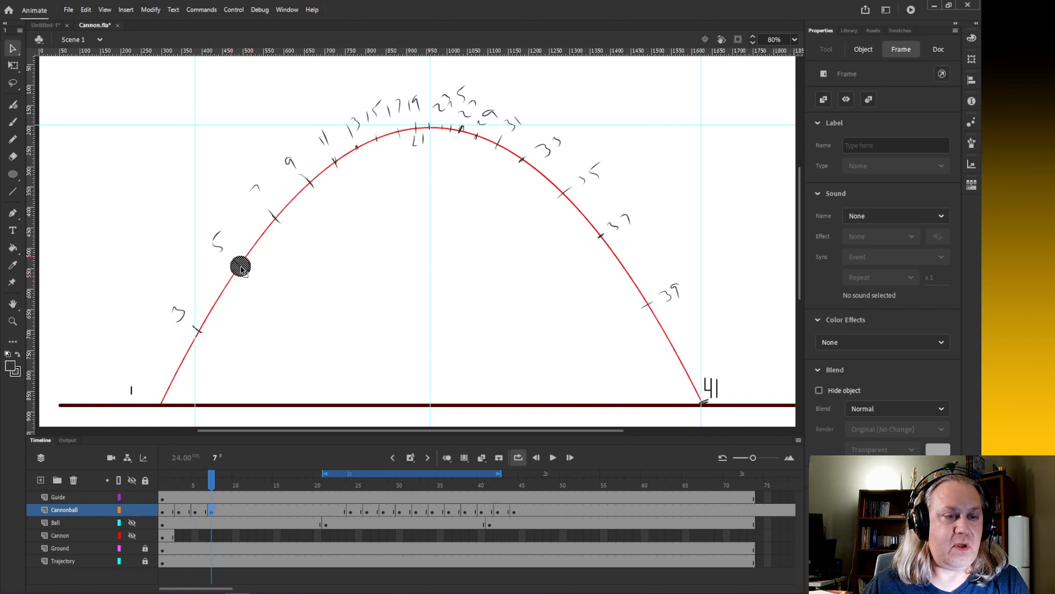
drag(248, 273, 277, 231)
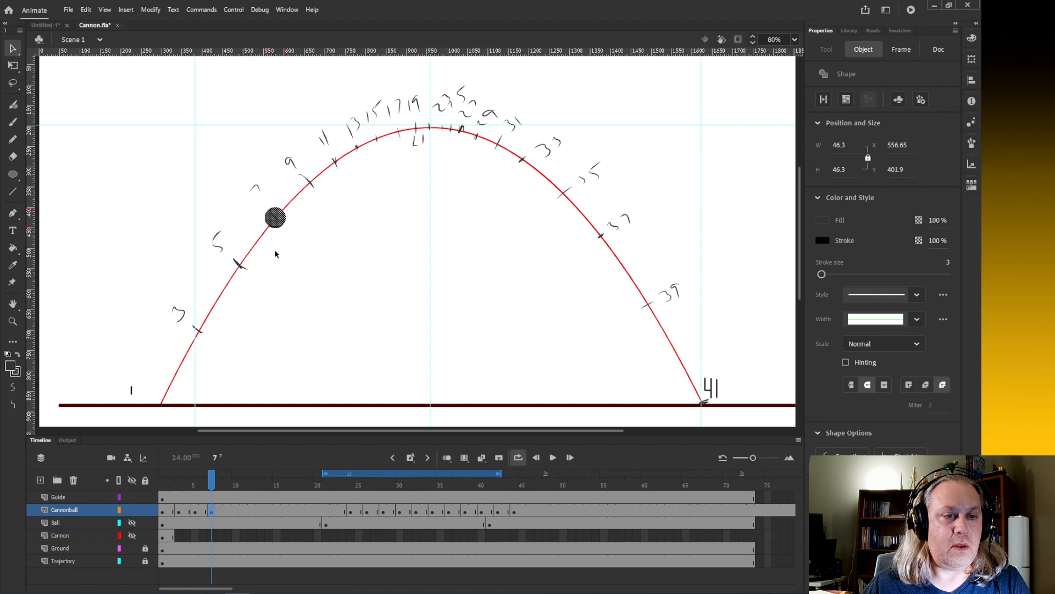
click(230, 515)
key(F5)
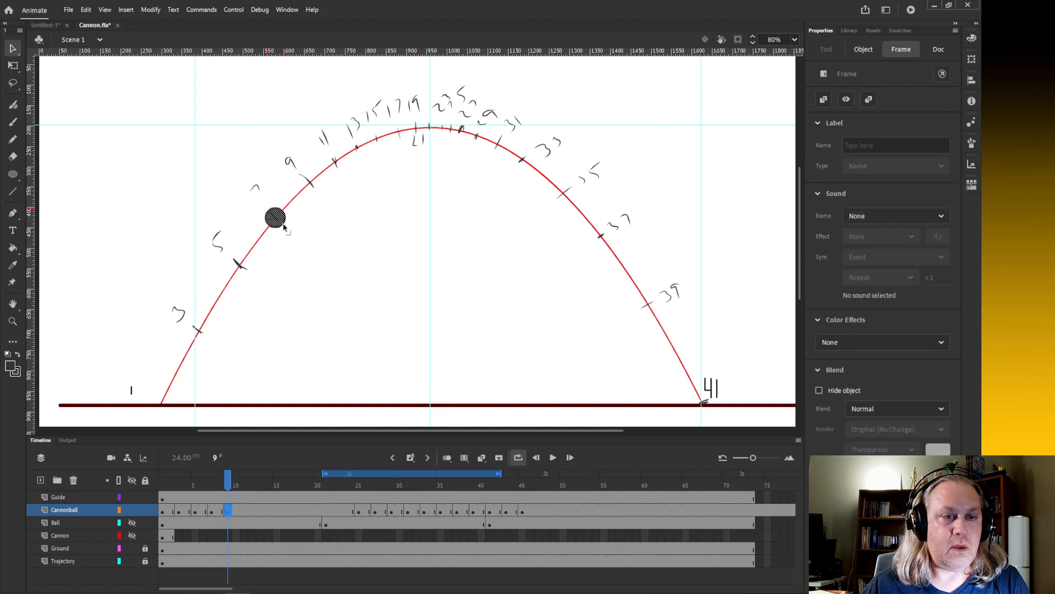
click(286, 227)
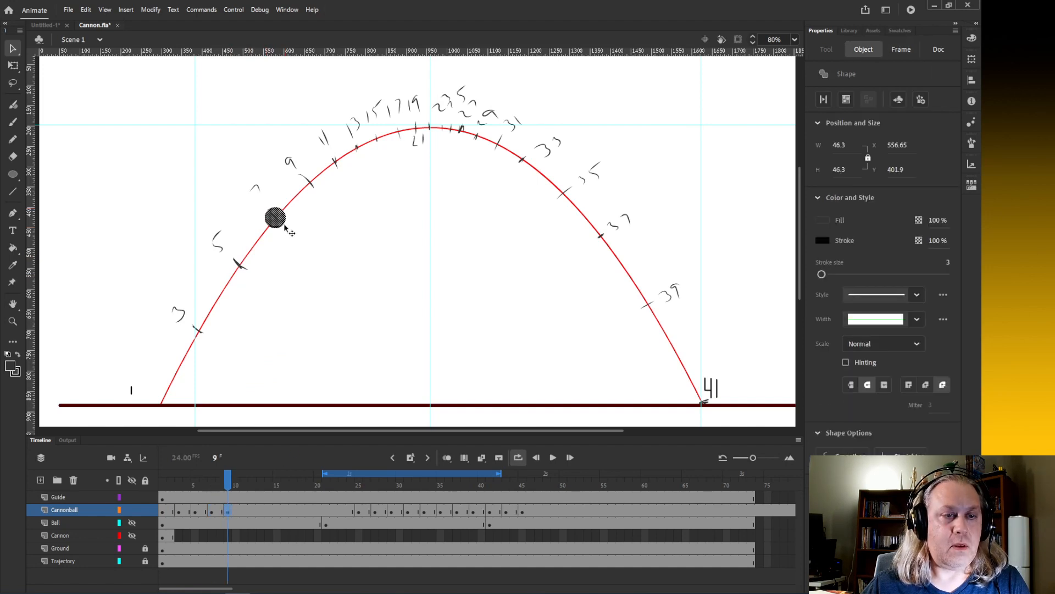
drag(285, 227, 320, 193)
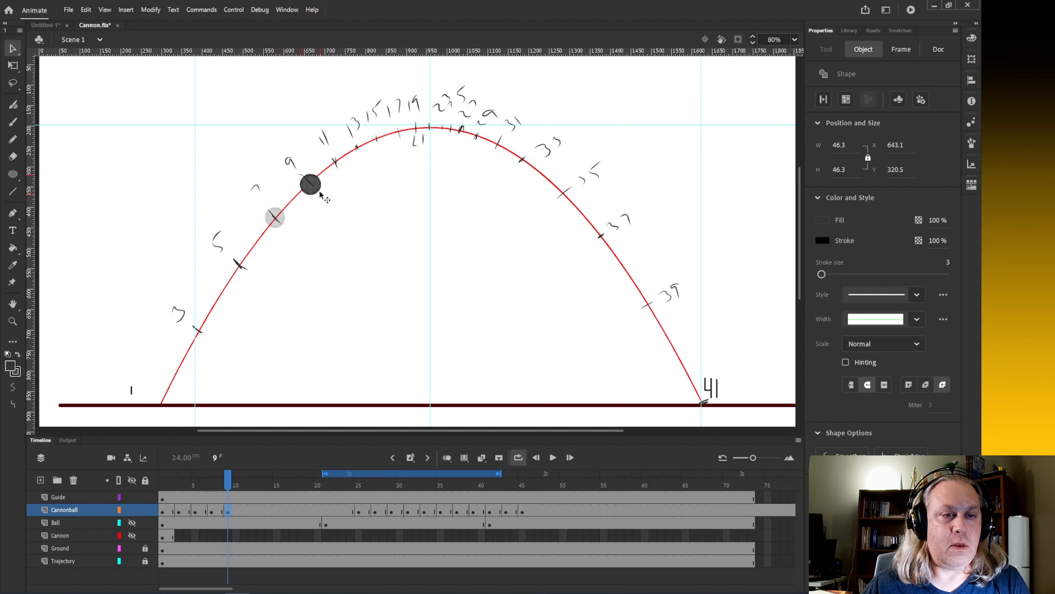
Step: Add Cannonball keyframes at frames 11 and 13, centring the ball on the ticks numbered 11 and 13
click(241, 512)
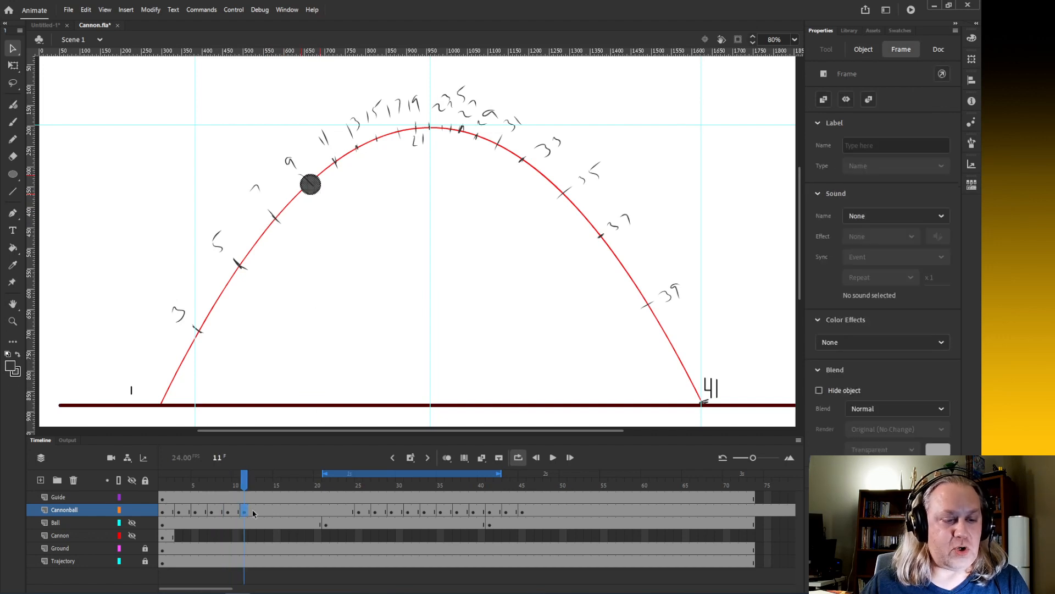
key(F5)
drag(320, 194, 343, 173)
click(260, 512)
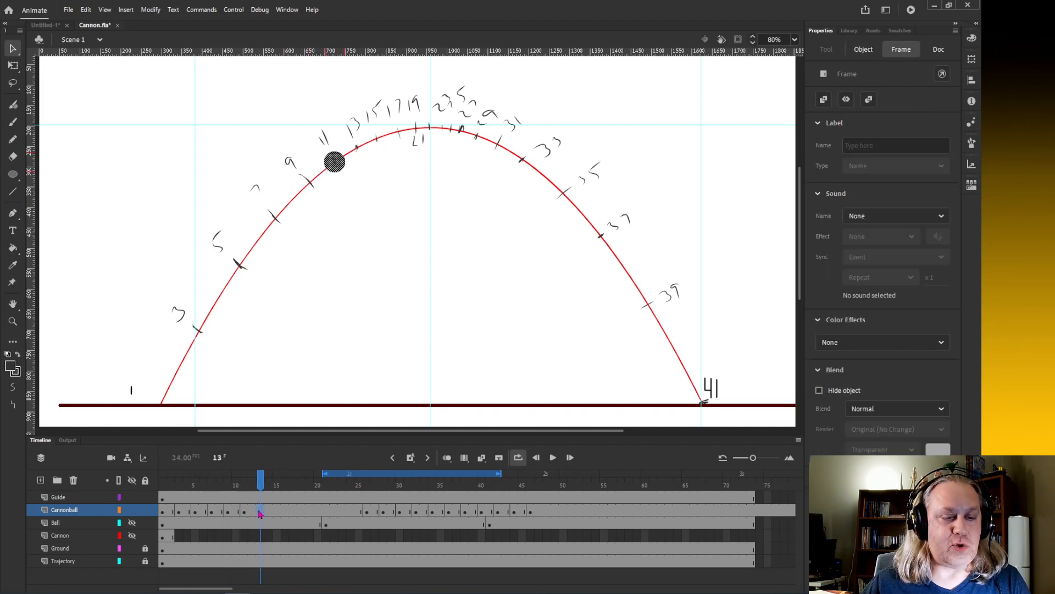
key(F6)
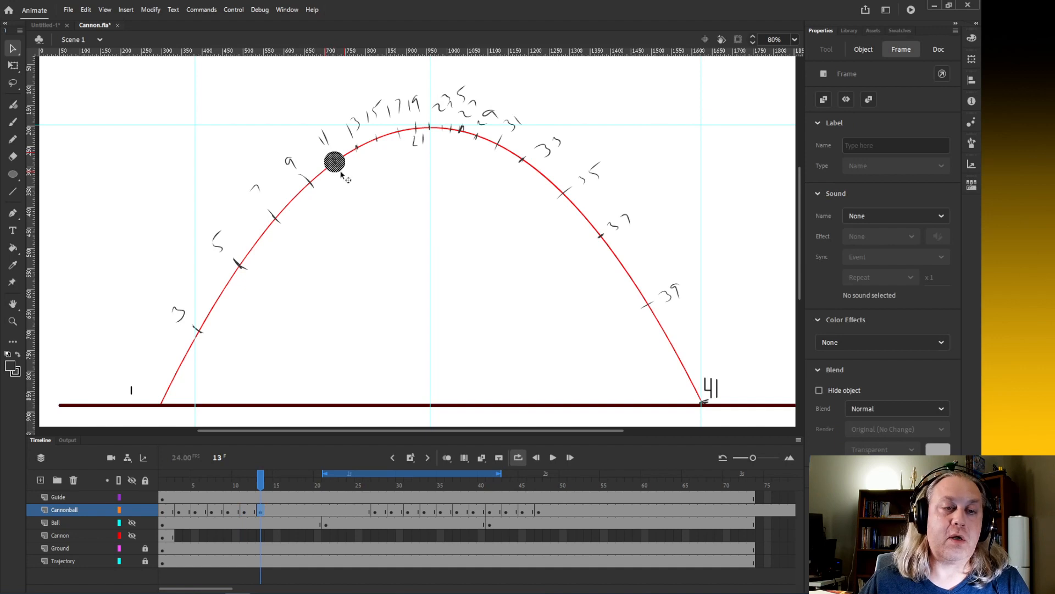
drag(342, 170, 364, 161)
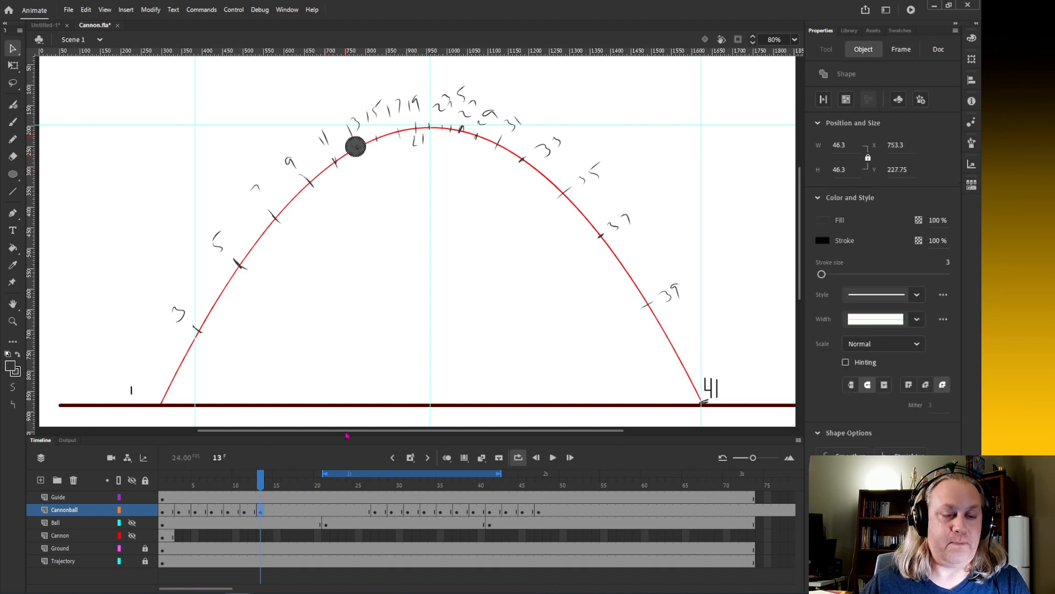
Step: Add Cannonball keyframes at frames 15 and 17, moving the ball onto the ticks numbered 15 and 17
click(278, 511)
key(F6)
key(F5)
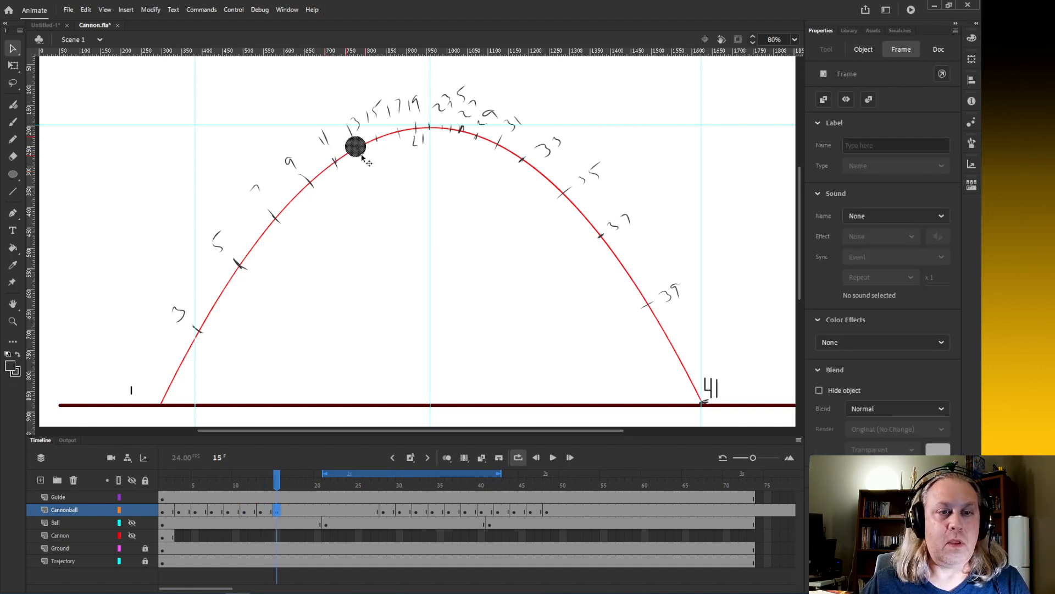
drag(363, 155, 391, 150)
click(294, 512)
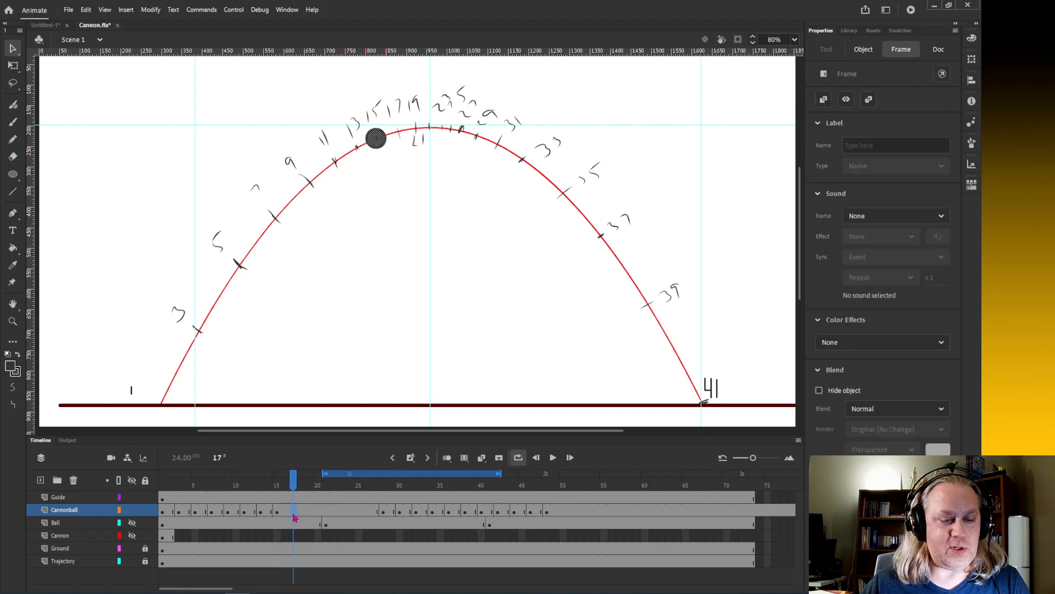
key(F5)
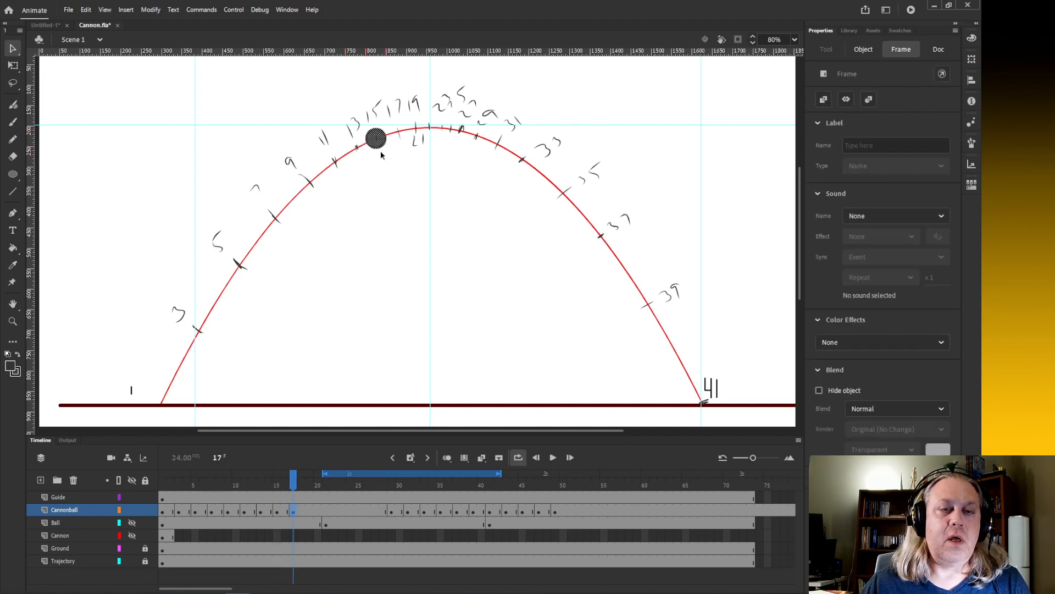
drag(384, 150, 404, 141)
Step: Add a Cannonball keyframe at frame 19 and move the whole ball onto tick 19 just before the peak
click(305, 509)
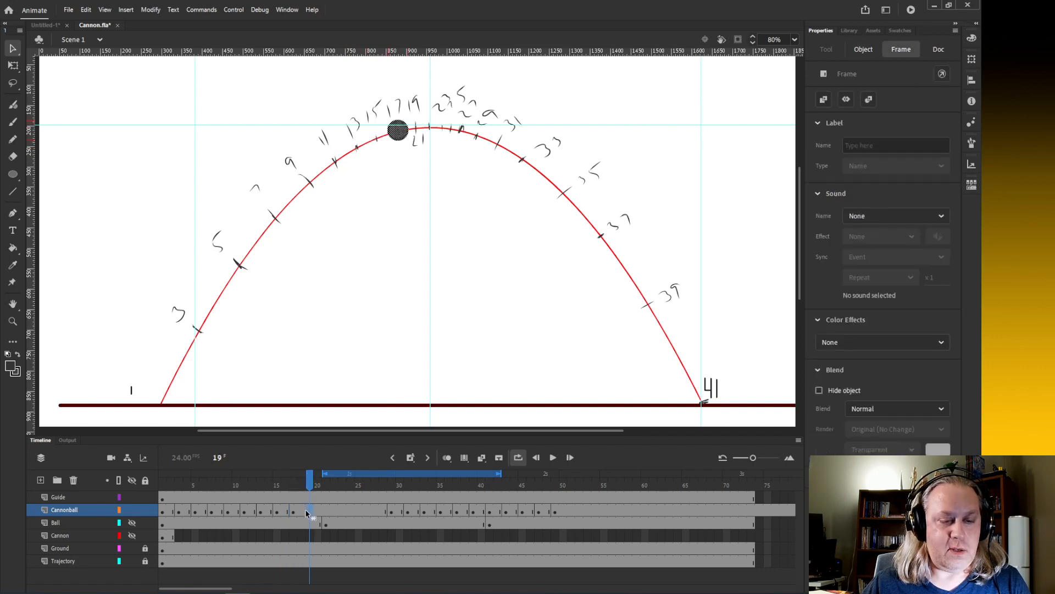
key(F5)
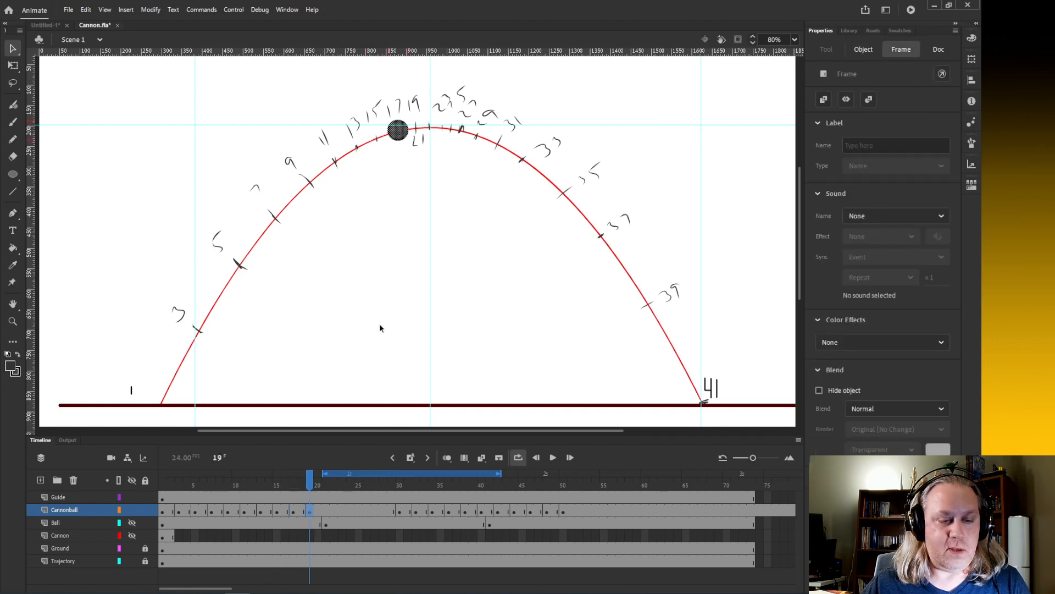
click(396, 144)
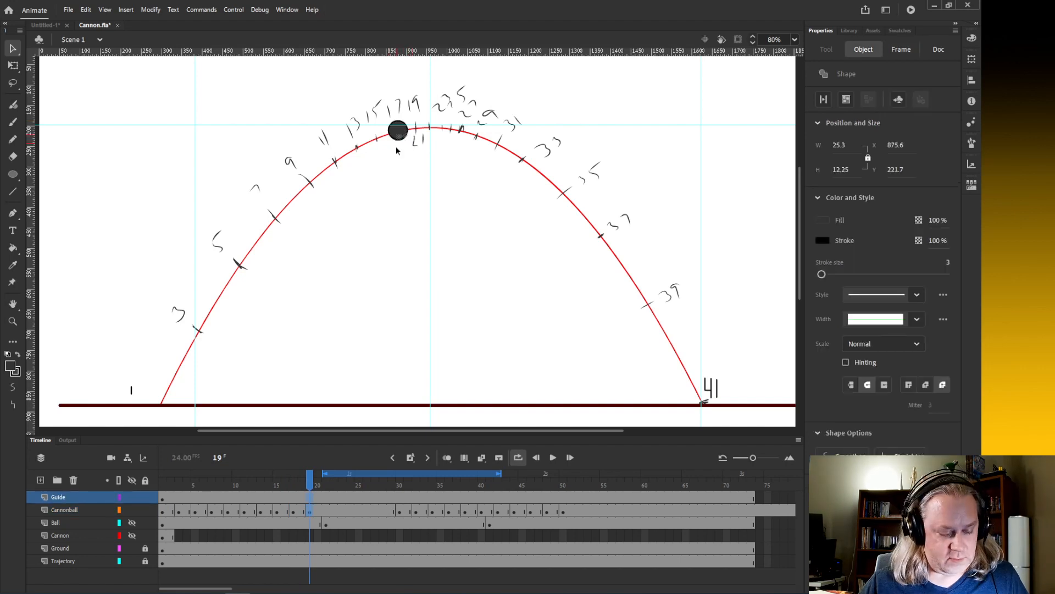
click(398, 132)
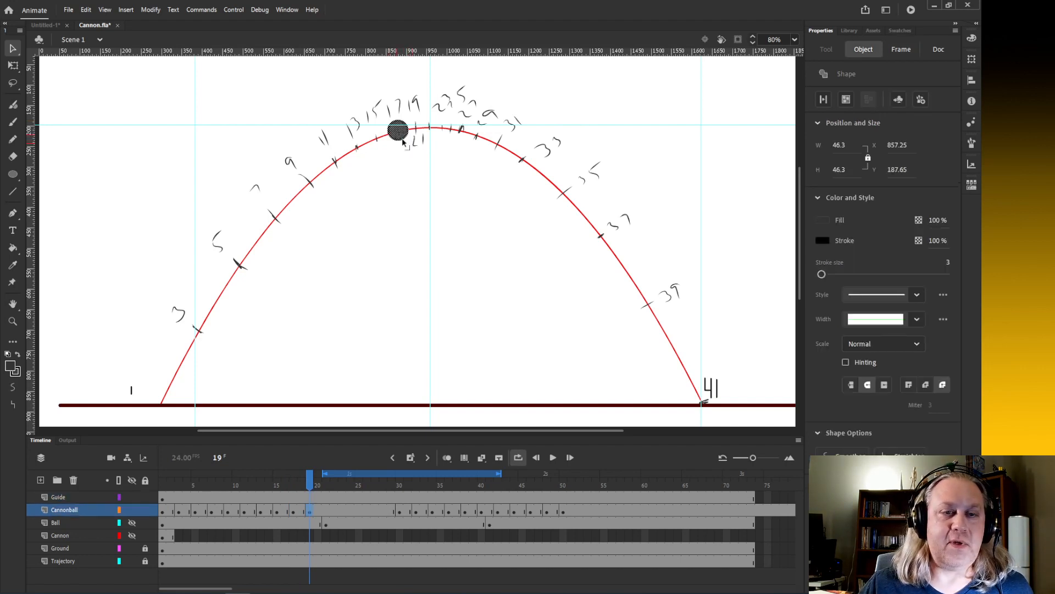
drag(404, 142, 422, 141)
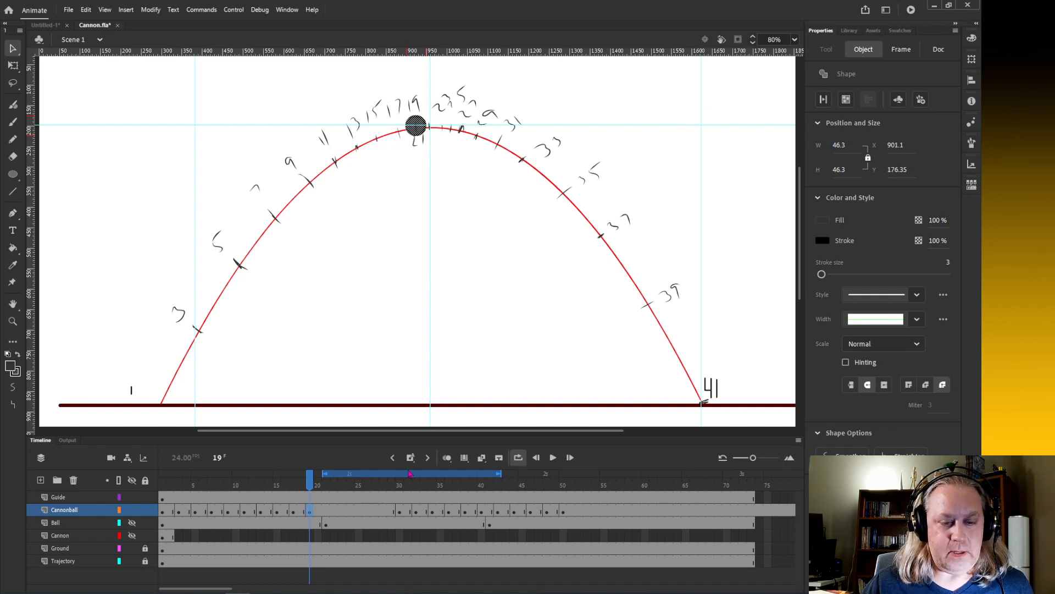
Step: Move the Cannonball keyframes spanning frames 30 to 51 earlier so the peak keyframe starts at frame 21
click(399, 486)
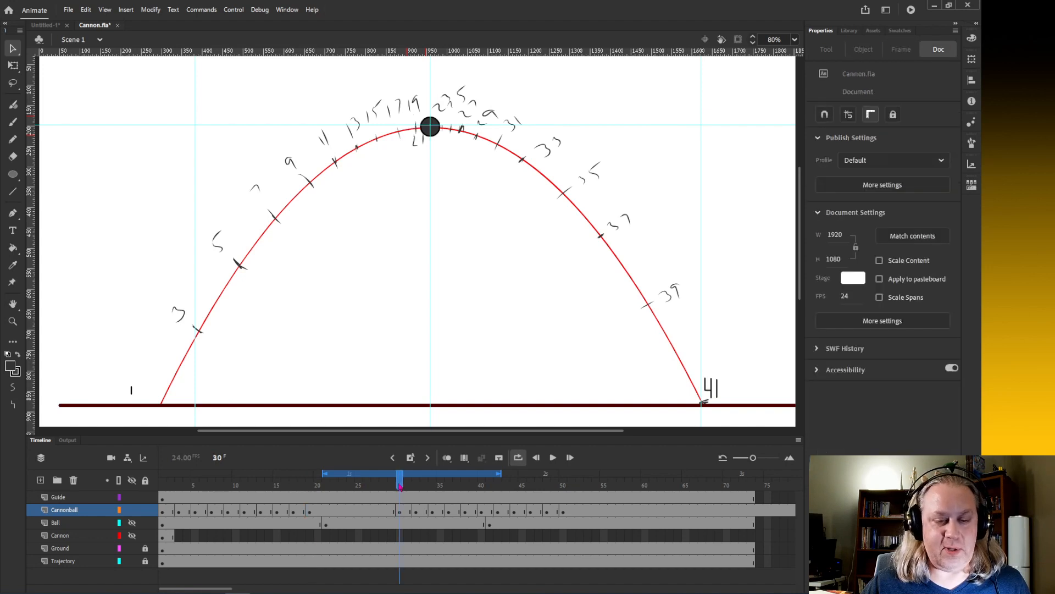
click(391, 487)
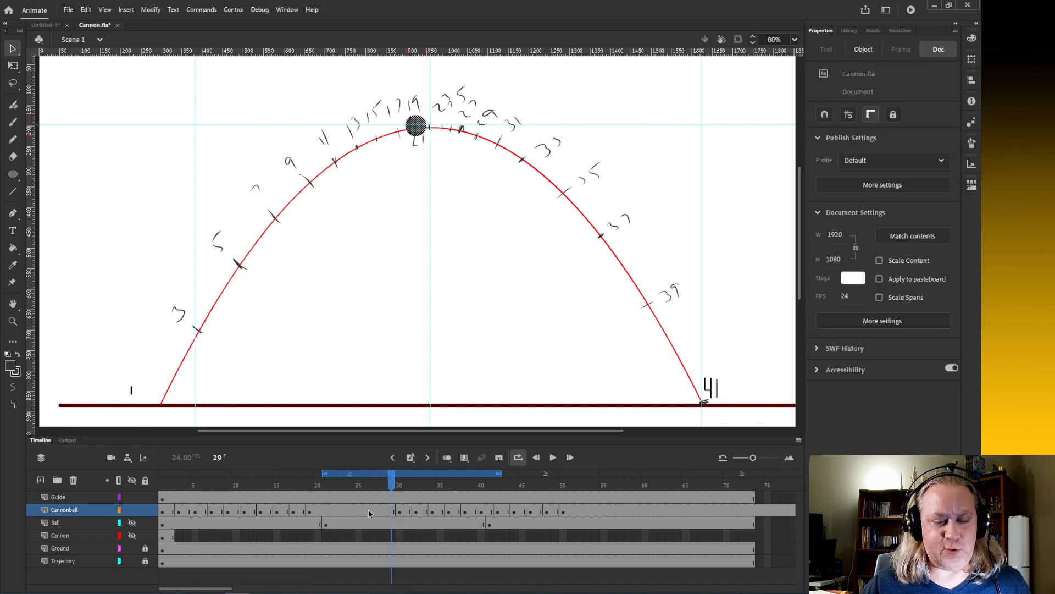
click(401, 513)
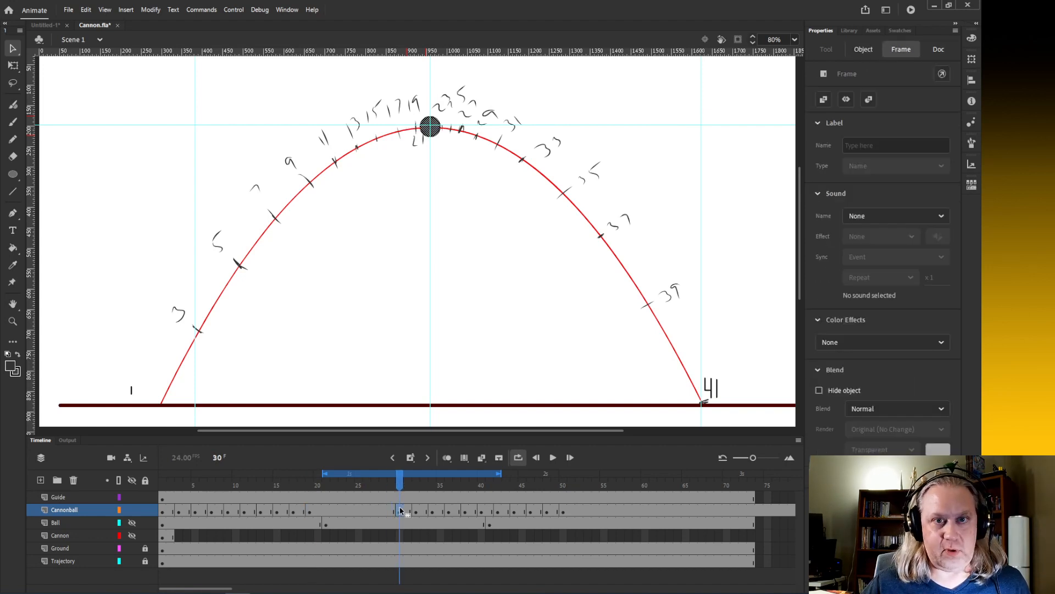
shift+click(572, 510)
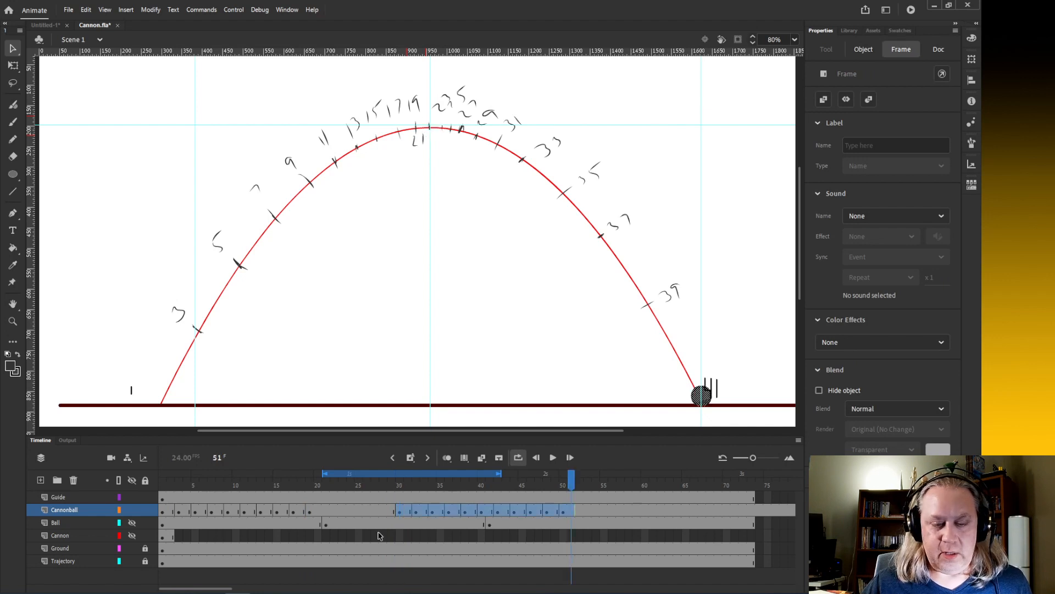
drag(329, 512, 171, 486)
Step: Extend the start of the playback loop range back to frame 1 and play the full cannonball arc
click(328, 486)
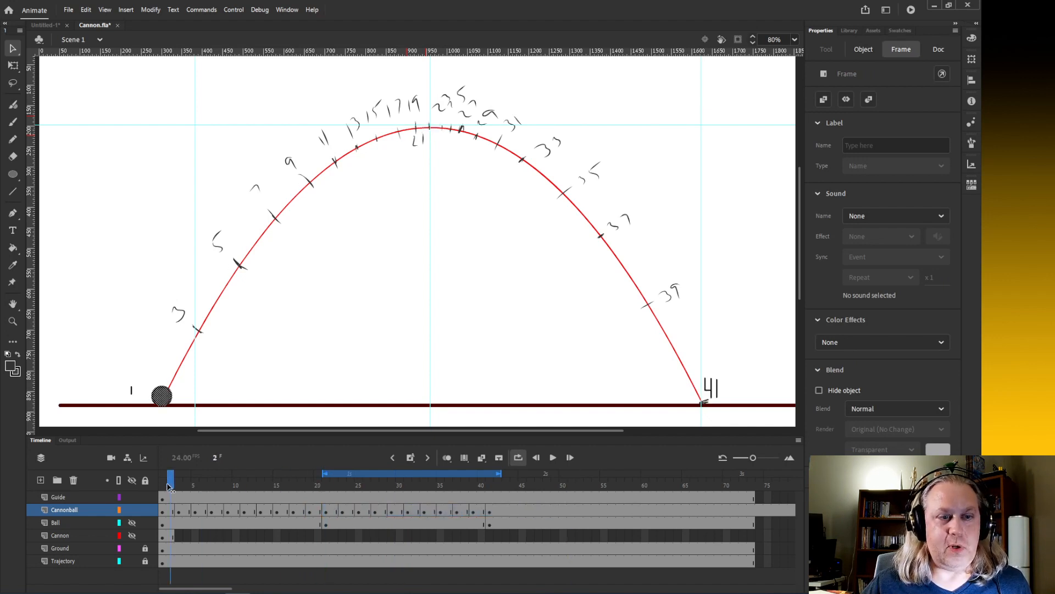
drag(319, 475, 160, 474)
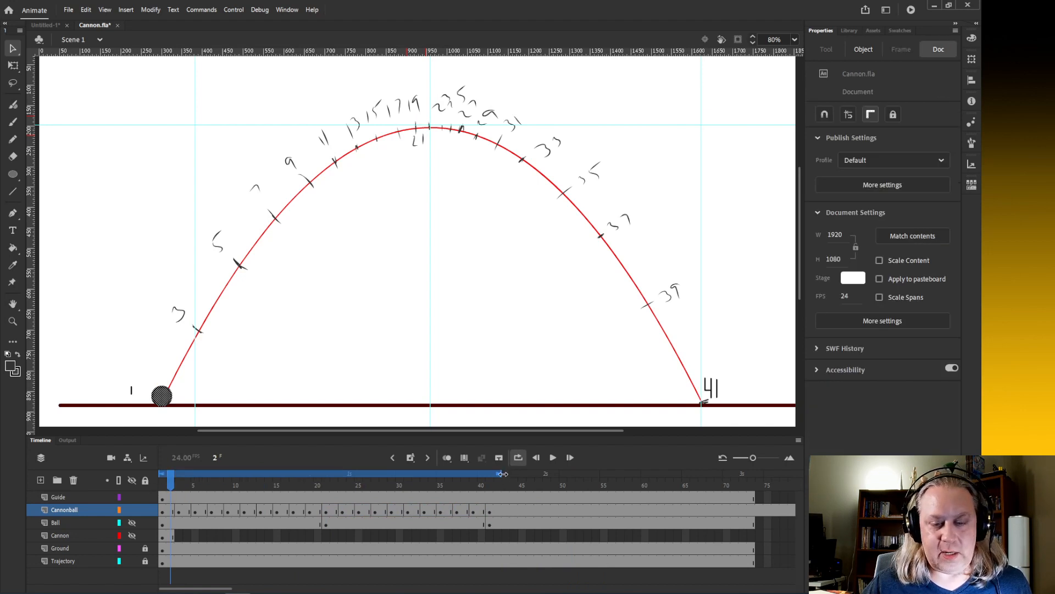
click(553, 458)
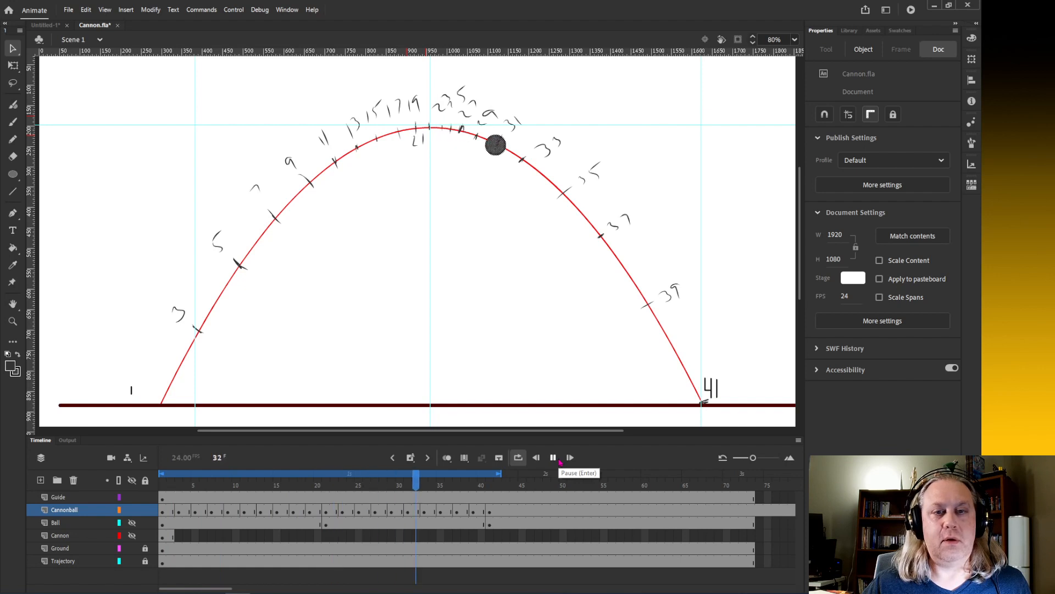